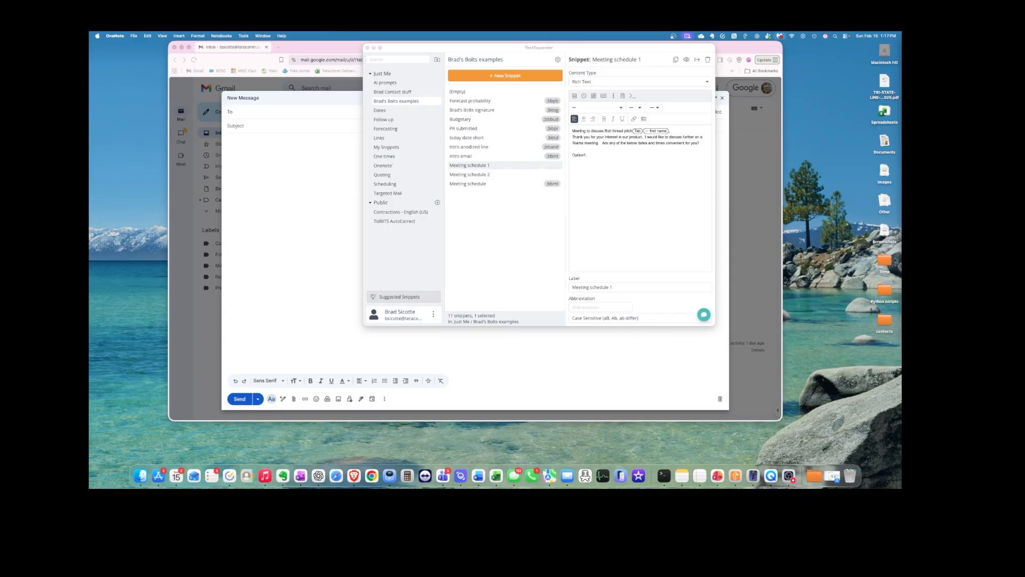
# Step: Enlarge and reposition the snippet window over the email draft, keeping the Meeting schedule 1 snippet open
pyautogui.moveTo(498, 45); pyautogui.dragTo(448, 39)
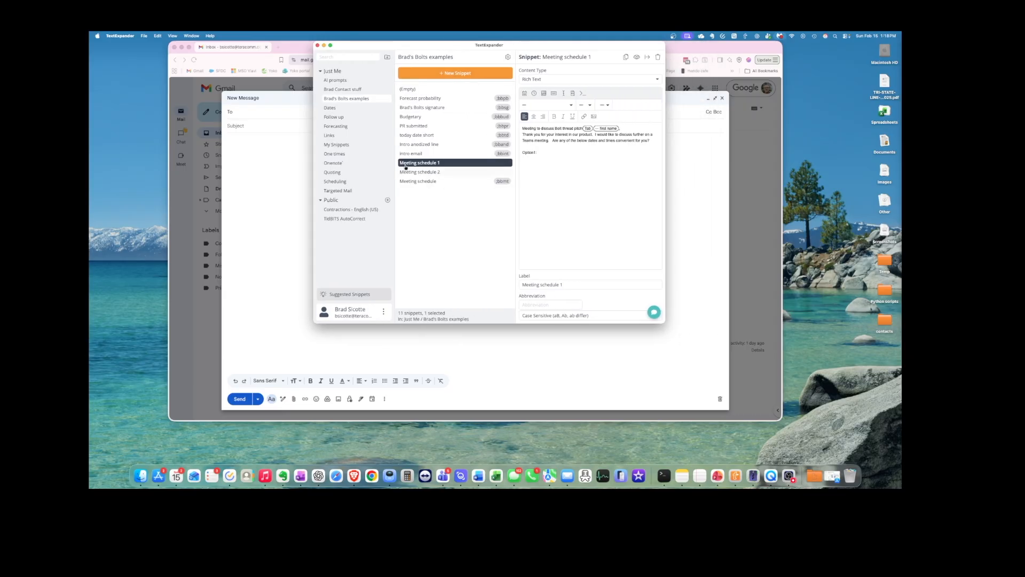
pyautogui.moveTo(666, 327); pyautogui.dragTo(711, 378)
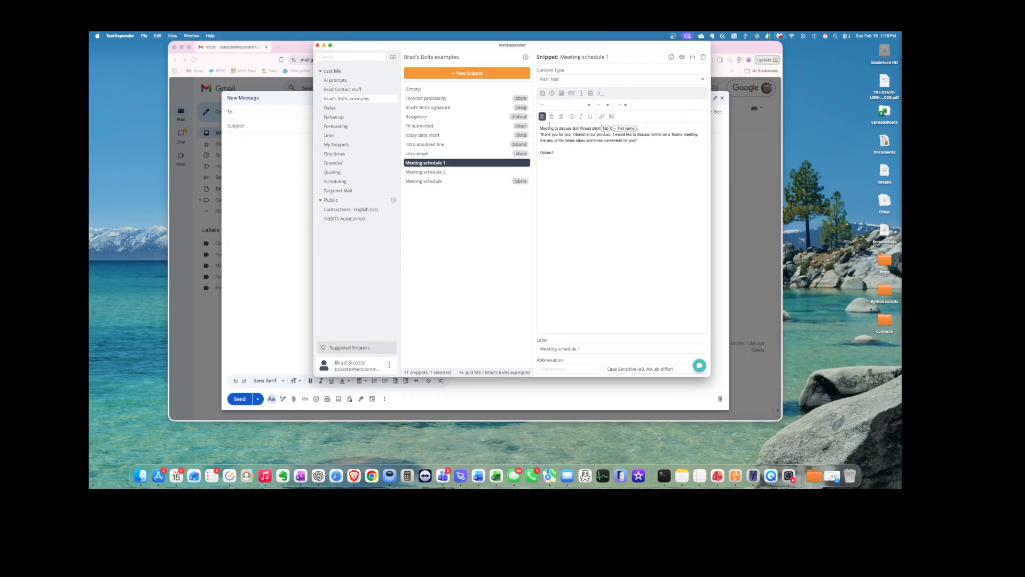
pyautogui.moveTo(509, 58); pyautogui.dragTo(485, 59)
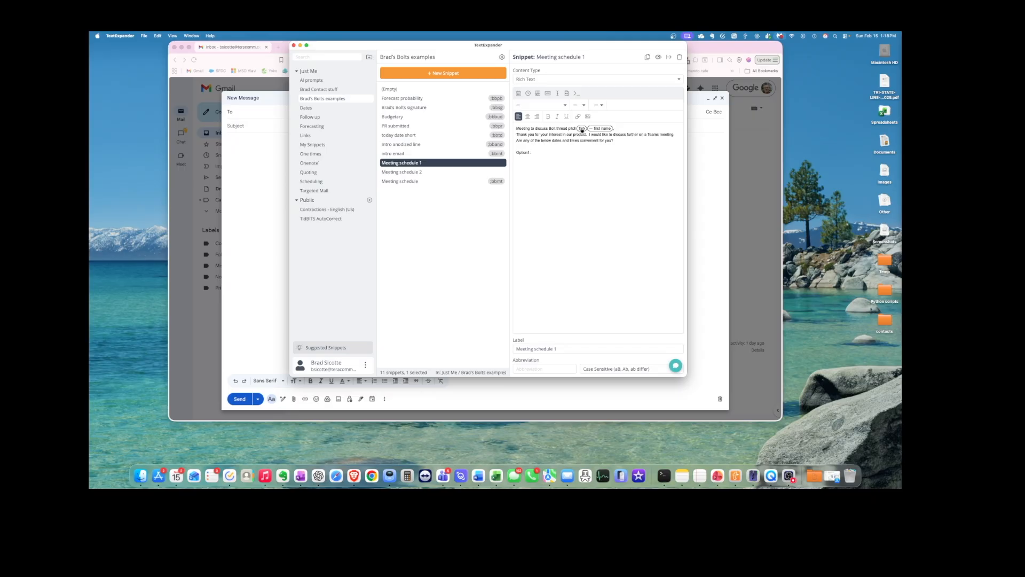
pyautogui.click(270, 140)
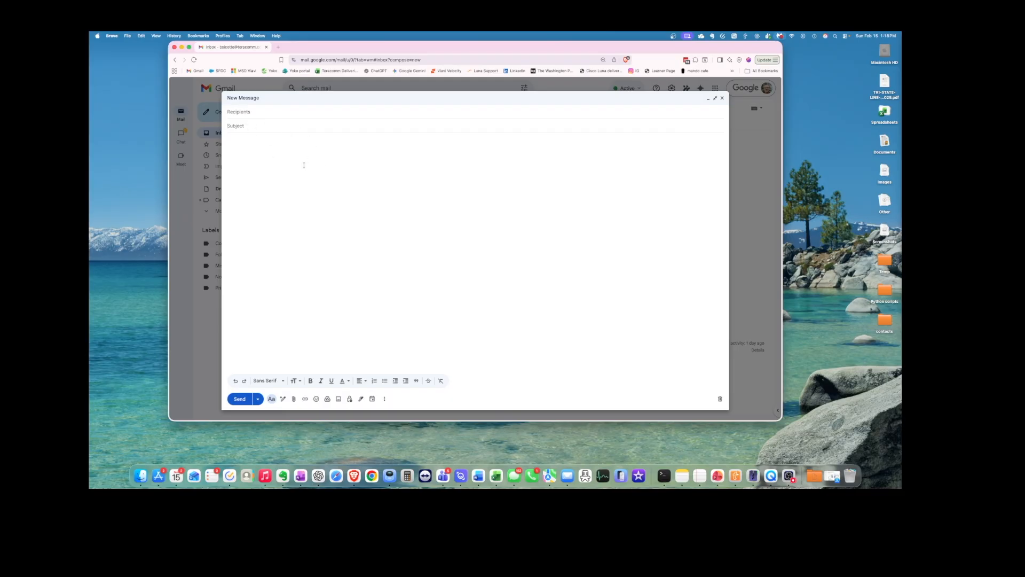
pyautogui.click(735, 476)
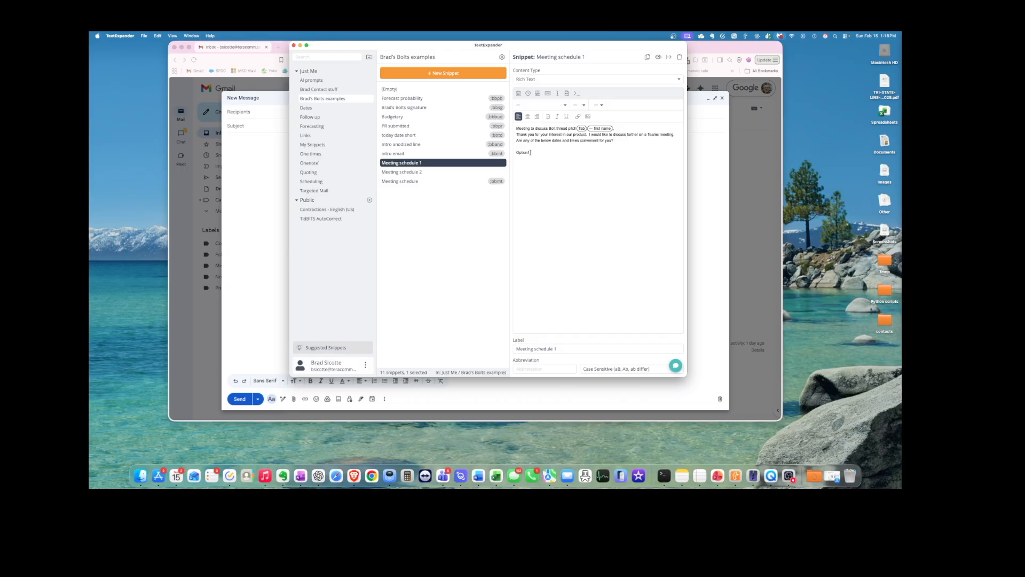
# Step: Insert a date picker fill-in named Date1 after Option1 in the Meeting schedule 1 snippet, using the format Friday, January 31, 2025
pyautogui.click(530, 152)
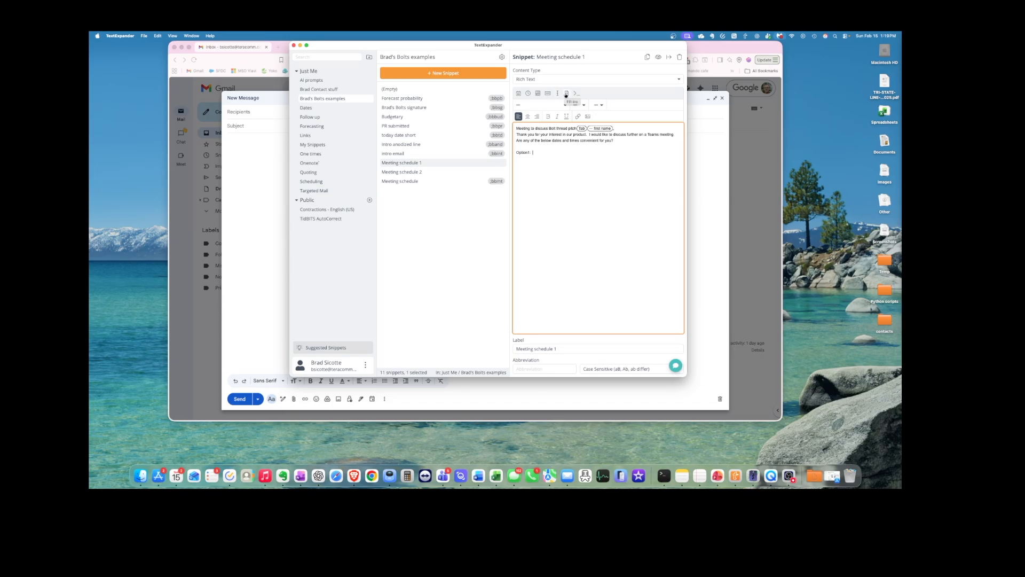
pyautogui.click(567, 93)
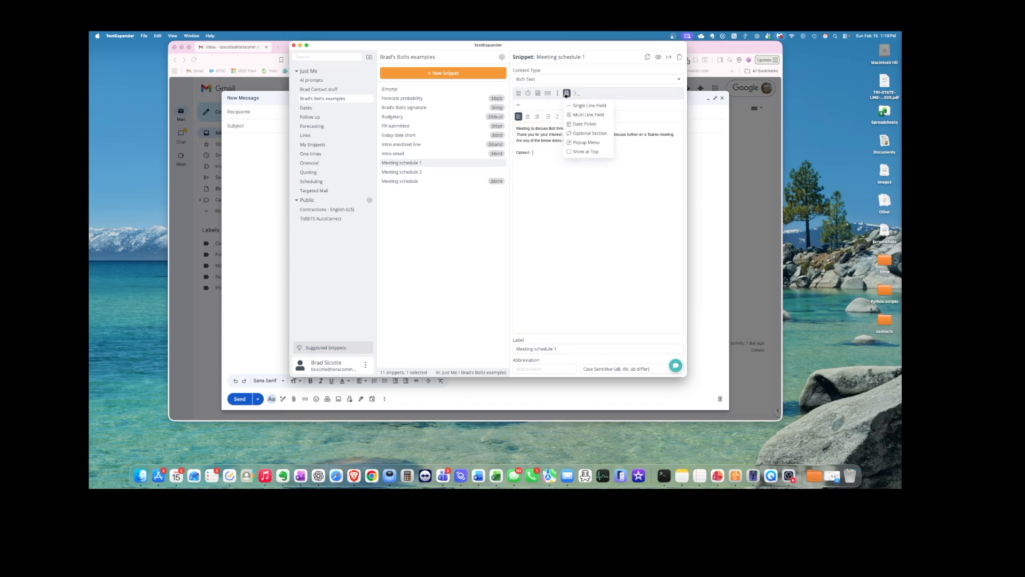
pyautogui.click(585, 125)
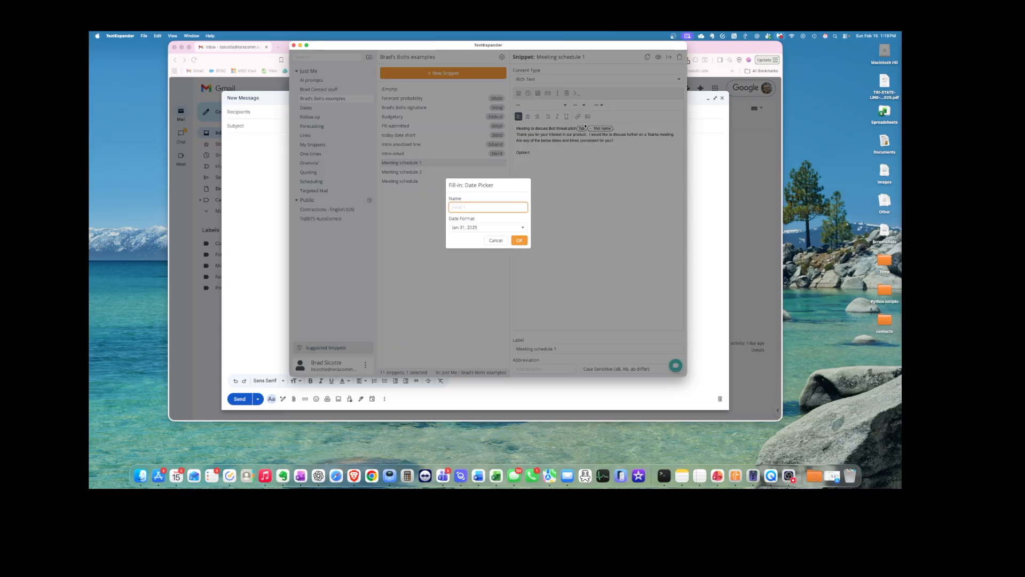
pyautogui.write('Date1')
pyautogui.click(521, 228)
pyautogui.click(490, 226)
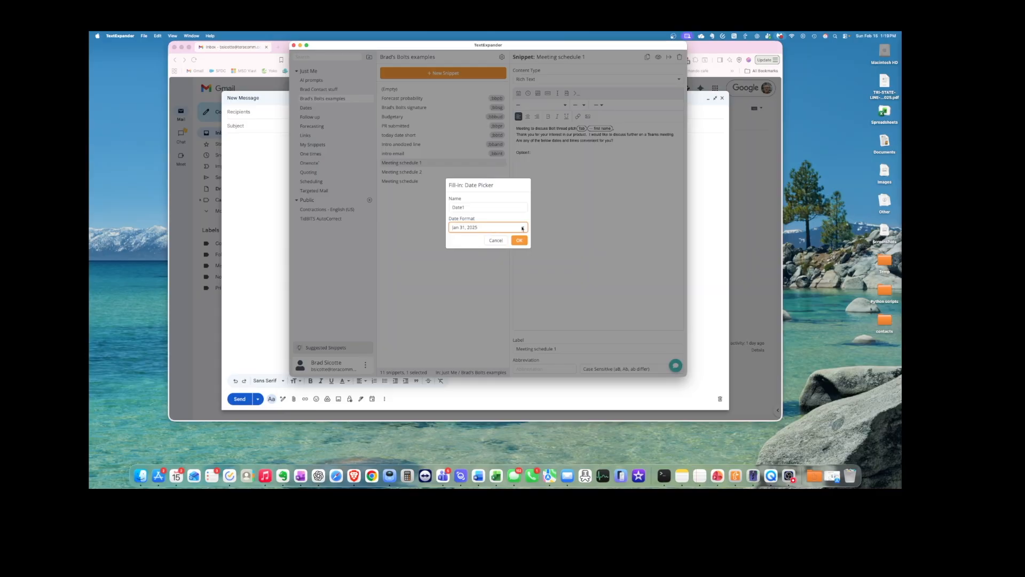
pyautogui.click(521, 228)
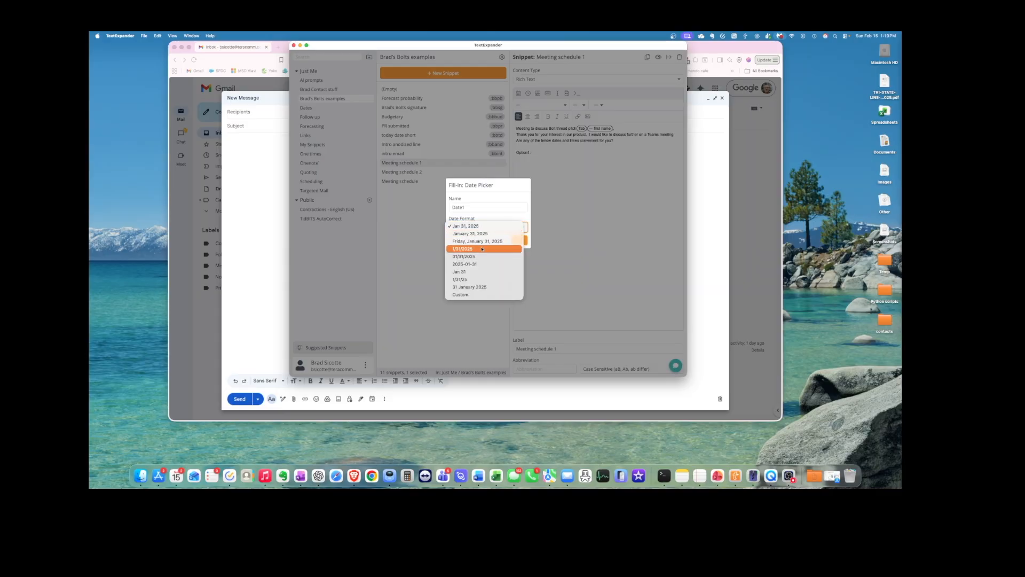
pyautogui.click(463, 257)
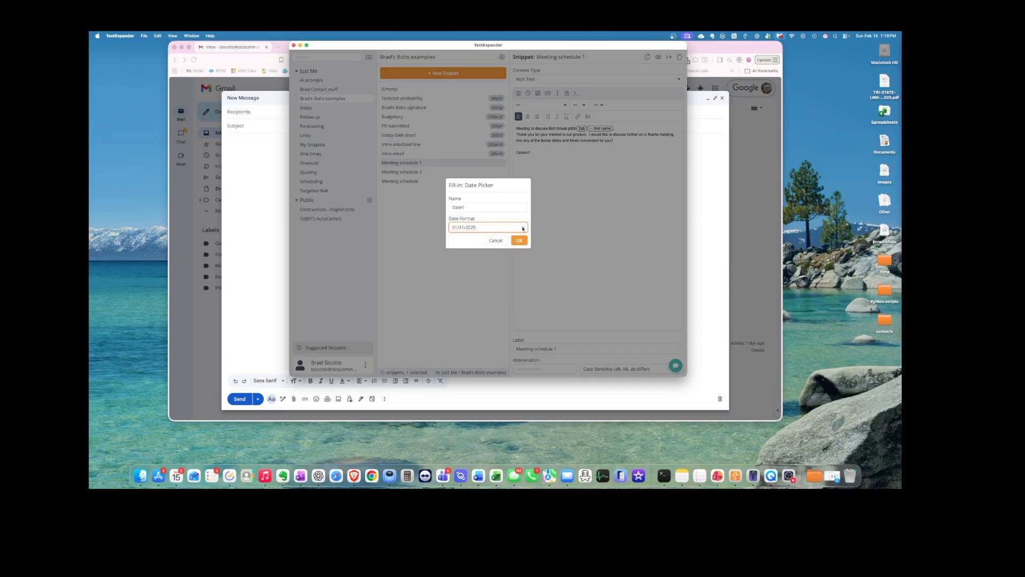
pyautogui.click(523, 229)
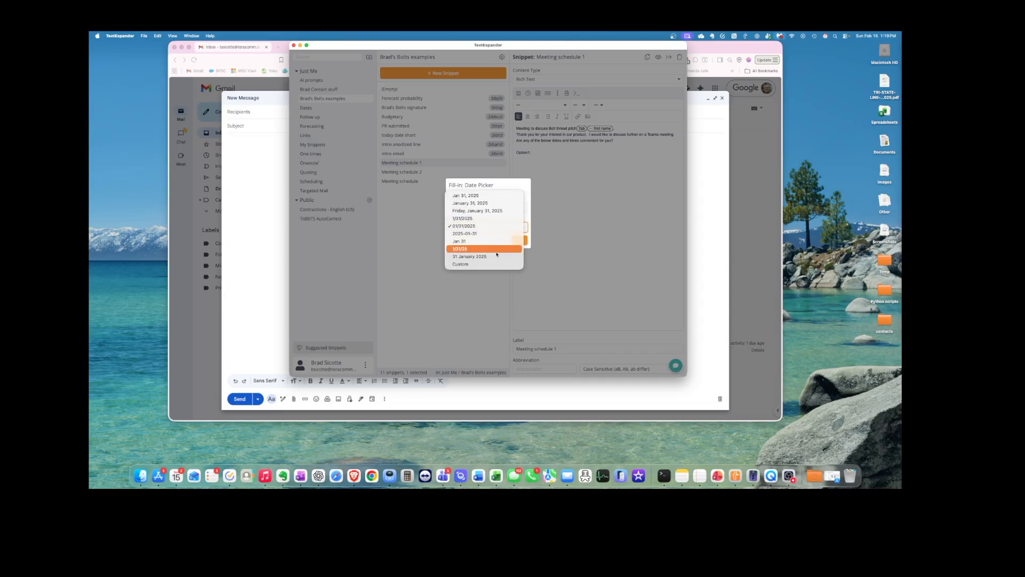
pyautogui.click(476, 212)
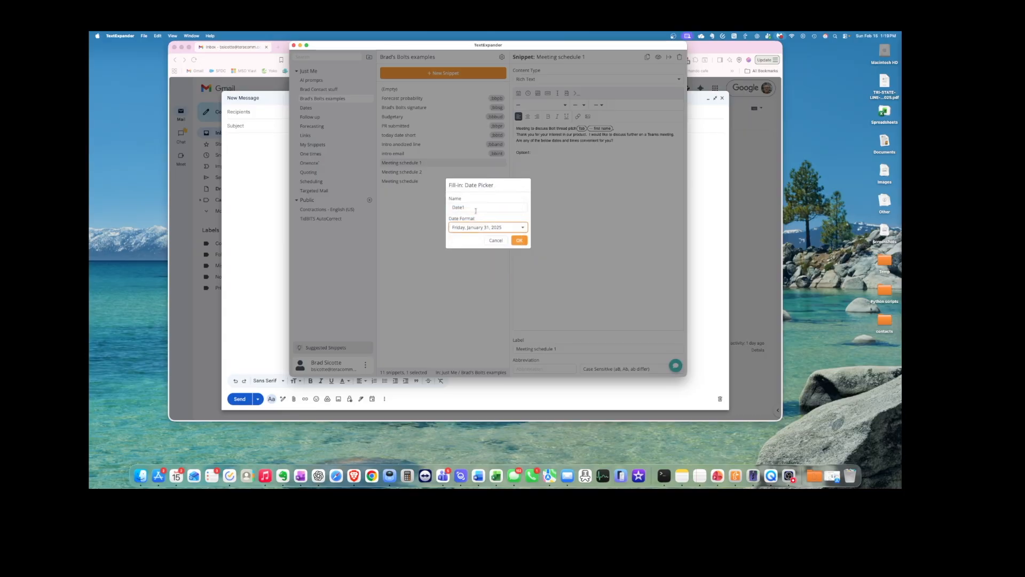
pyautogui.click(519, 241)
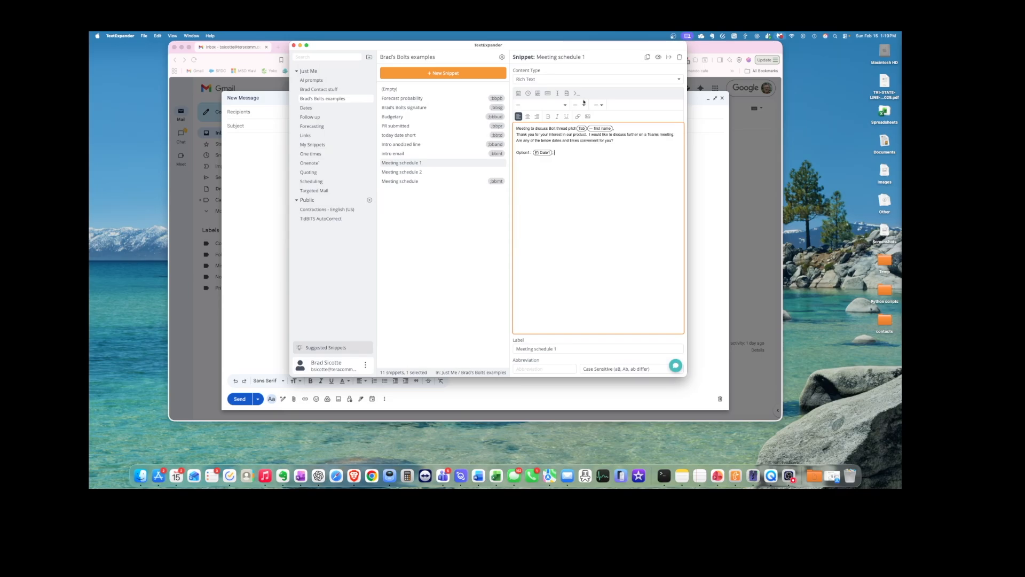
# Step: Add a single-line fill-in named Time1 after the Date1 field, followed by the text "ET"
pyautogui.click(566, 93)
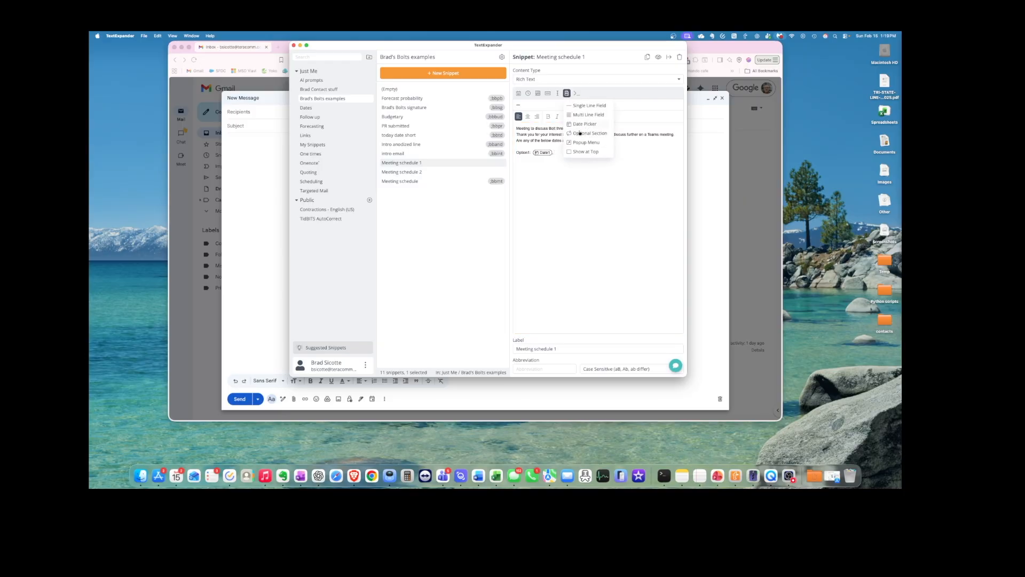
pyautogui.click(590, 106)
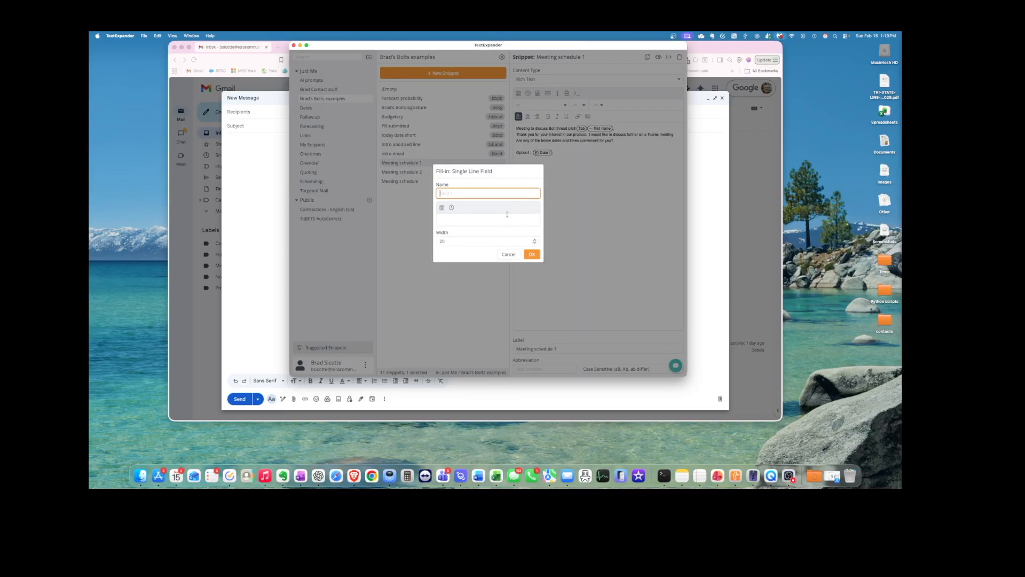
pyautogui.write('Time1')
pyautogui.click(532, 255)
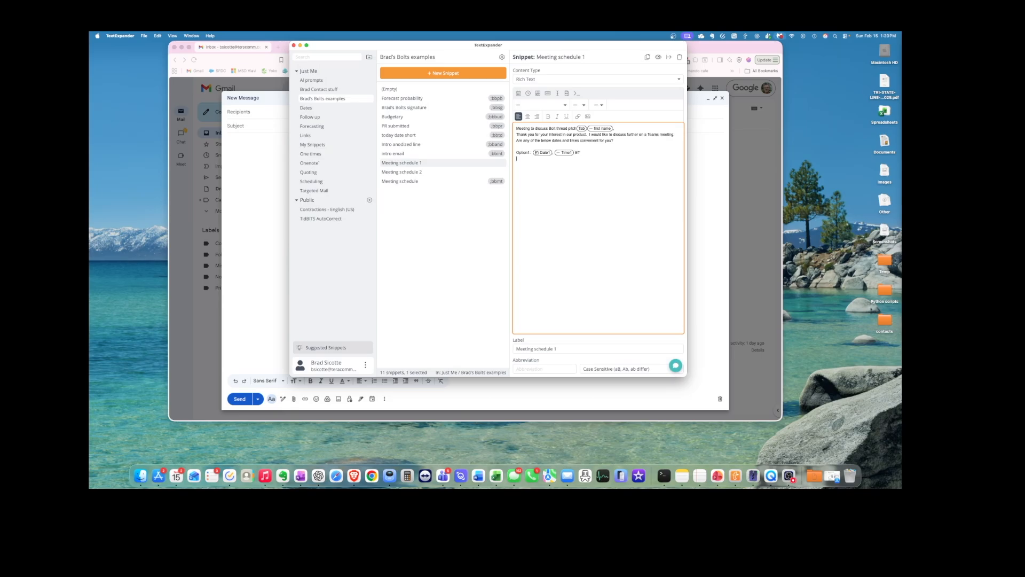
# Step: Add the closing "Thank you," to the Meeting schedule 2 snippet and set its abbreviation to ;bbmt1
pyautogui.click(409, 171)
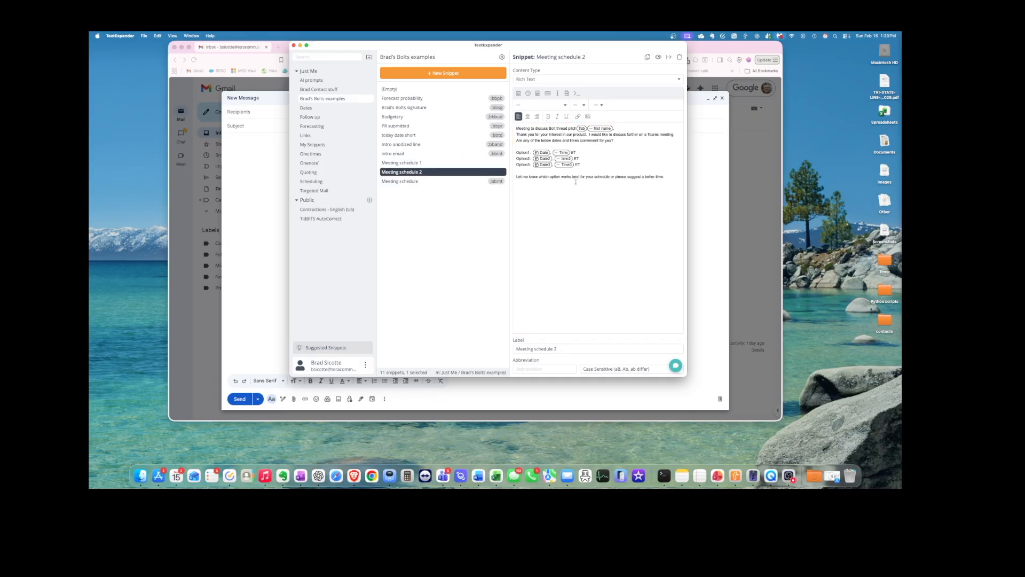
pyautogui.click(531, 191)
pyautogui.write('Thank you,')
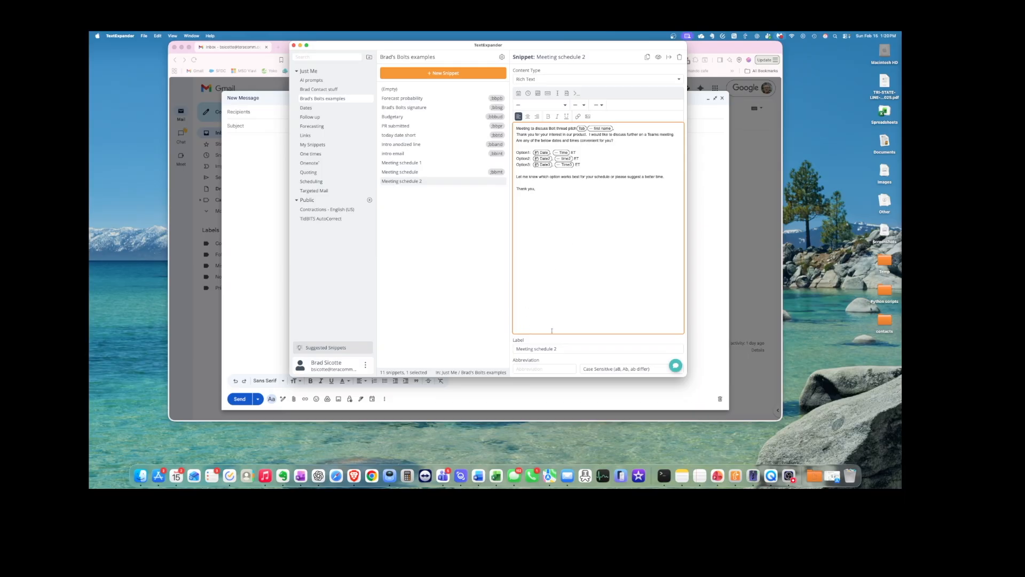
pyautogui.click(532, 369)
pyautogui.write(';')
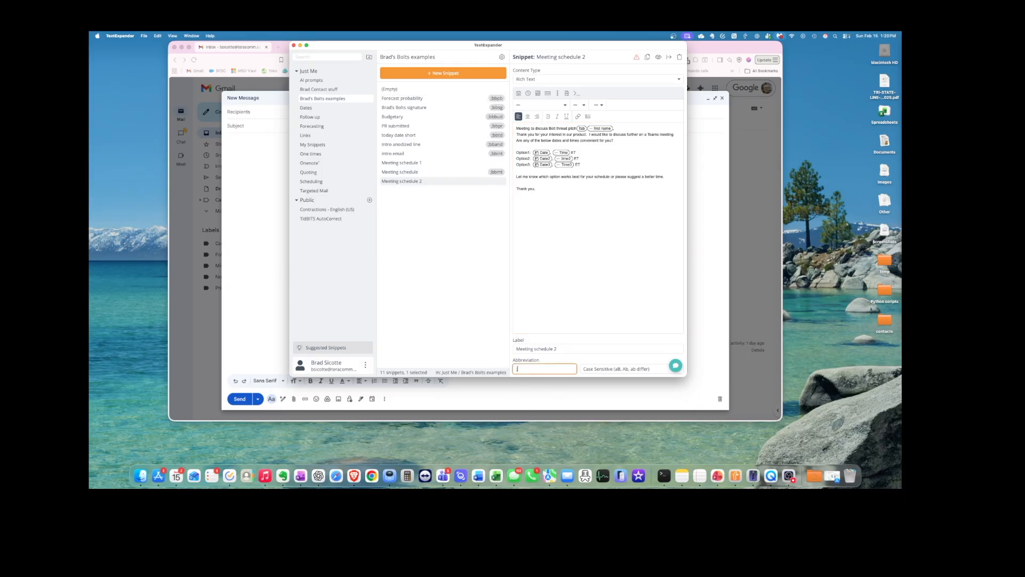
pyautogui.write('bbmt')
# Step: Remove the abbreviation from the Meeting schedule snippet and reselect Meeting schedule 2
pyautogui.click(426, 173)
pyautogui.click(531, 368)
pyautogui.press('BackSpace')
pyautogui.press('BackSpace')
pyautogui.press('BackSpace')
pyautogui.press('BackSpace')
pyautogui.press('BackSpace')
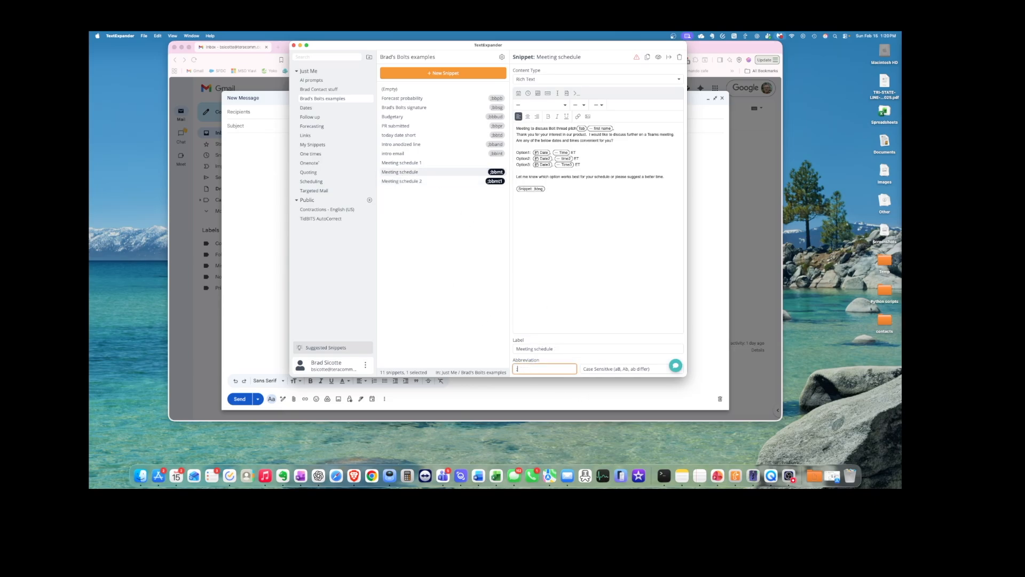
pyautogui.click(407, 183)
# Step: Switch to the new Gmail message and expand the ;bbmt1 snippet in its subject line
pyautogui.click(267, 208)
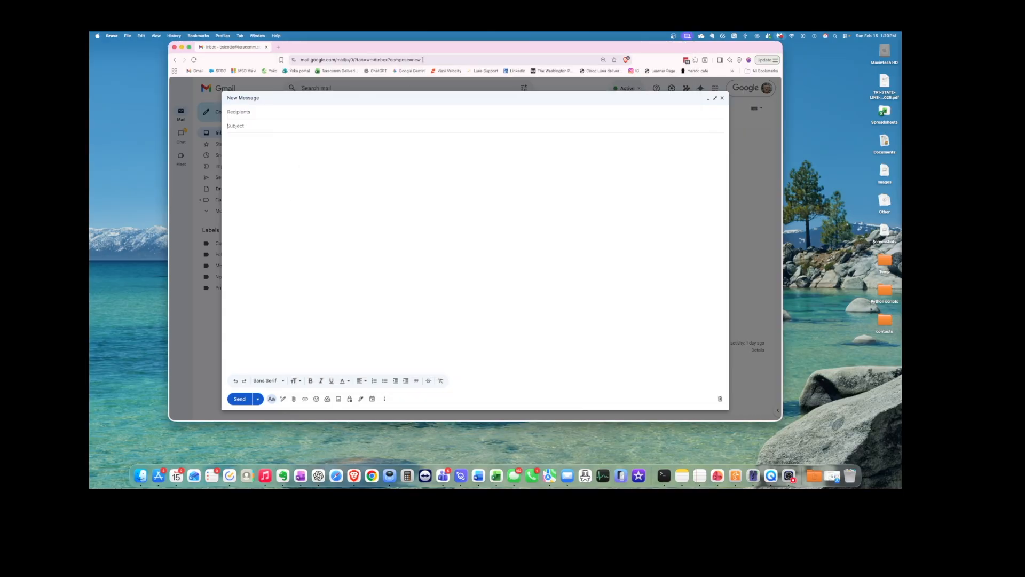
pyautogui.moveTo(391, 49); pyautogui.dragTo(410, 52)
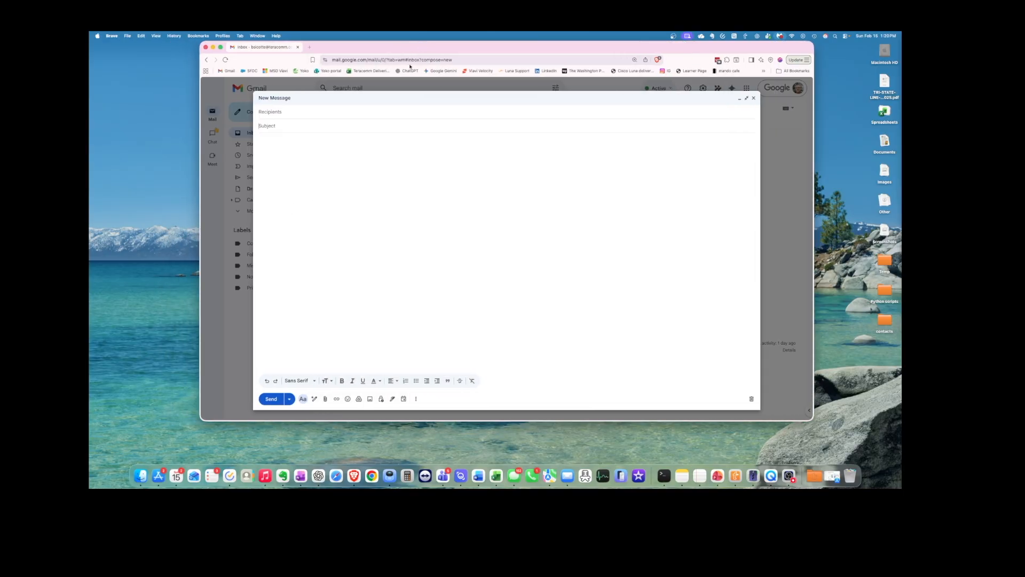
pyautogui.click(302, 128)
pyautogui.write(';bbmt1')
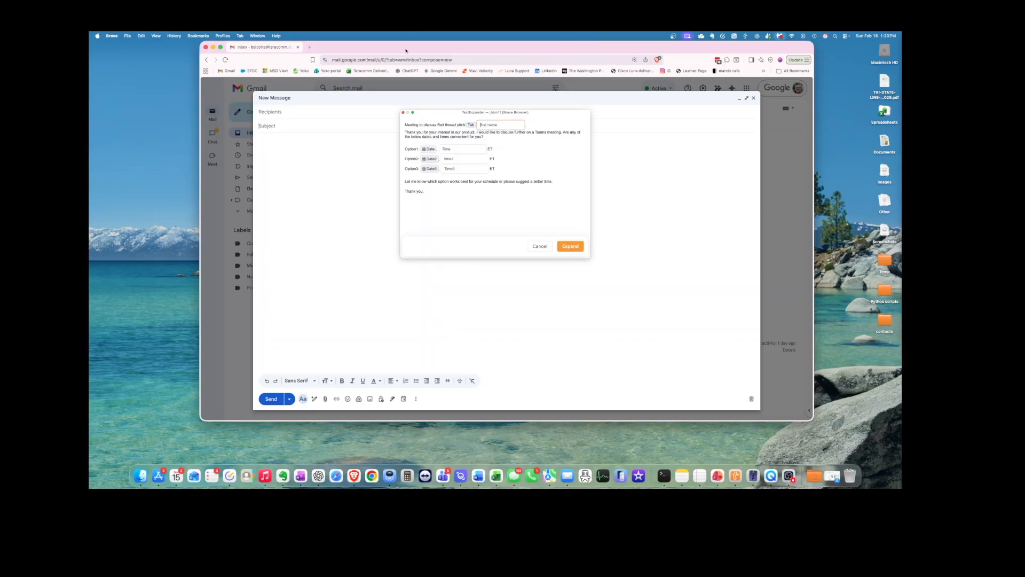
# Step: Fill in the recipient's first name and pick February 17, 18 and 19, 2026 as the three option dates
pyautogui.write('Greg')
pyautogui.click(426, 150)
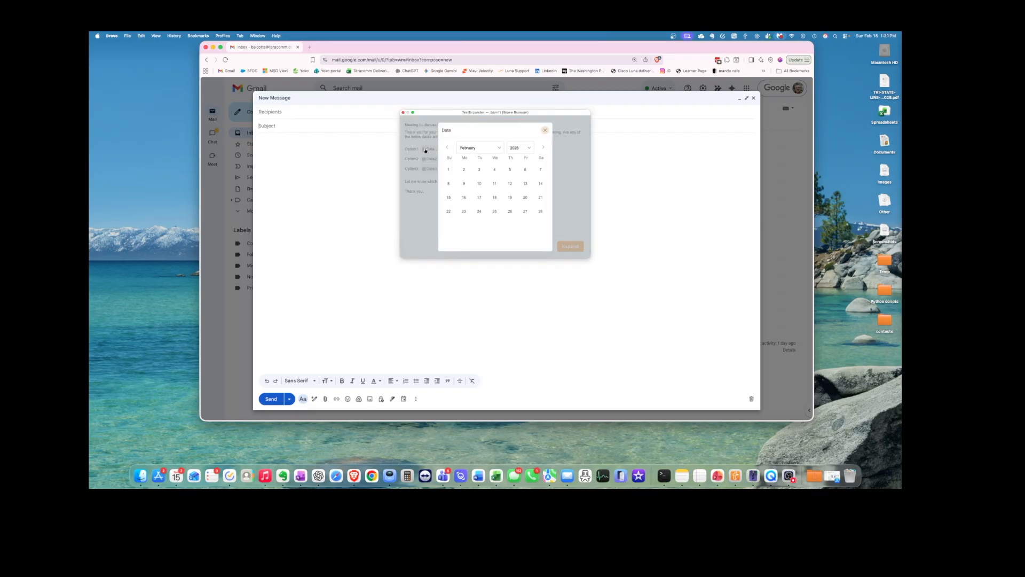
pyautogui.click(479, 197)
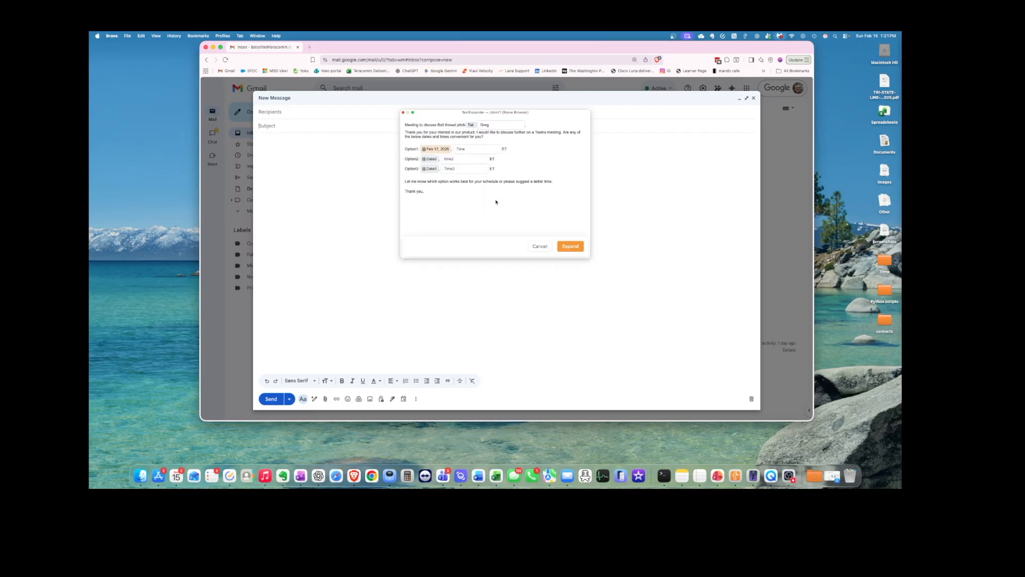
pyautogui.click(431, 160)
pyautogui.click(495, 197)
pyautogui.click(430, 169)
pyautogui.click(513, 197)
# Step: Set the option times to 10:30 AM, 12:30 PM and 2:00 PM, and expand the snippet into the email
pyautogui.click(475, 149)
pyautogui.click(470, 159)
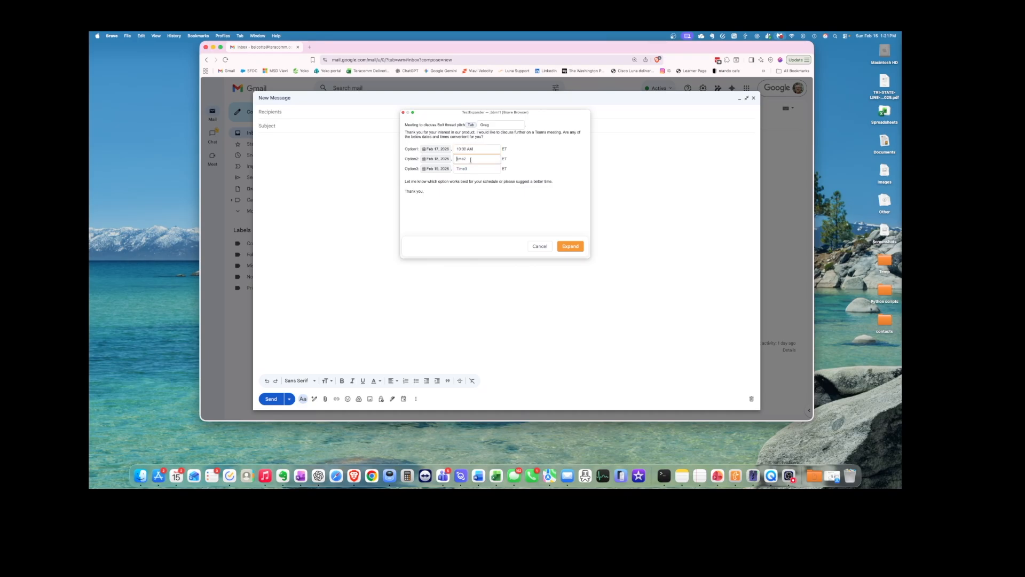
pyautogui.write('12:30 PM')
pyautogui.click(471, 169)
pyautogui.write('2:30 PM')
pyautogui.click(570, 246)
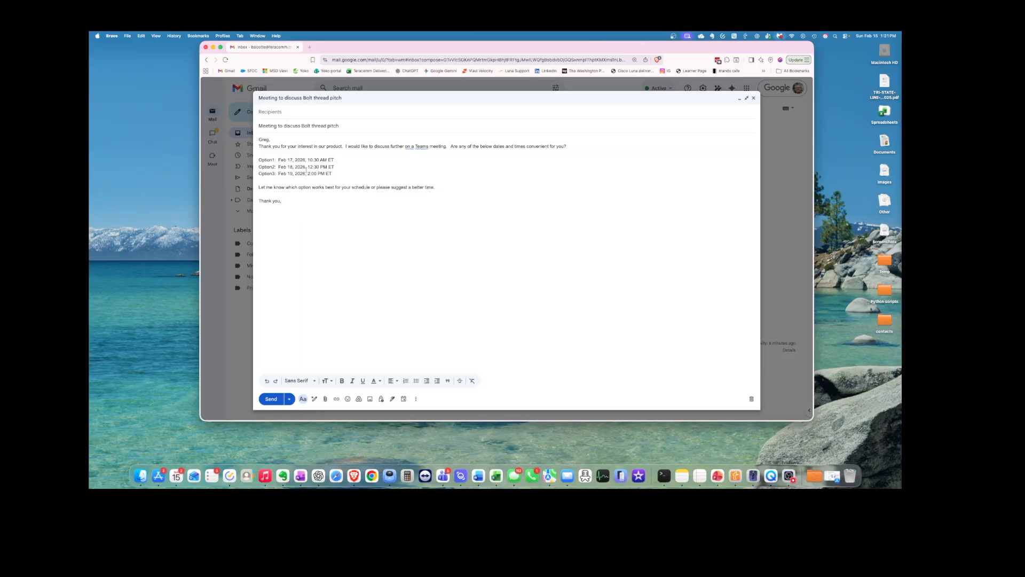
# Step: Switch to TextExpander, where the Meeting schedule 2 snippet is being edited, and shift its window slightly
pyautogui.click(735, 475)
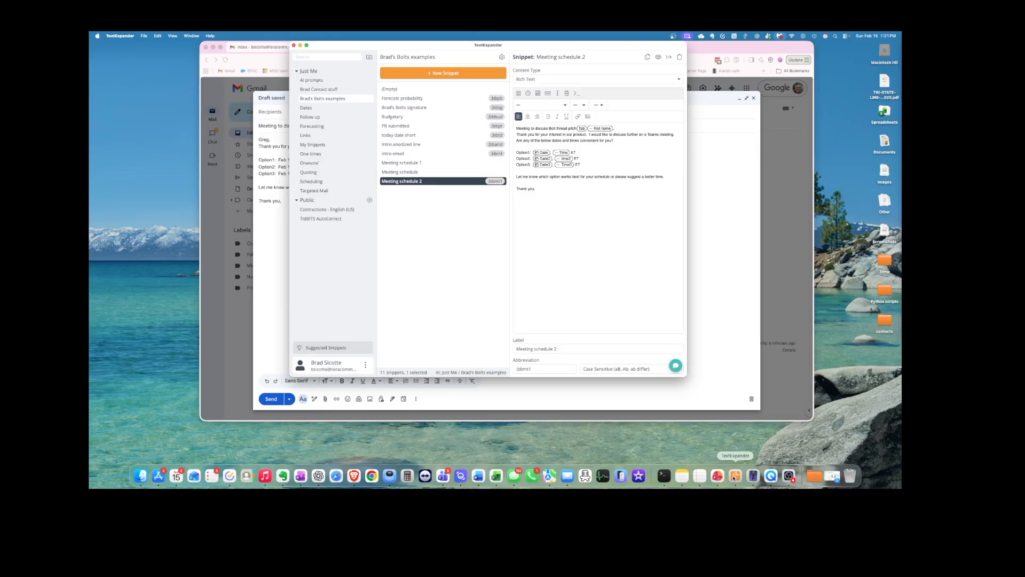
pyautogui.moveTo(455, 48); pyautogui.dragTo(450, 48)
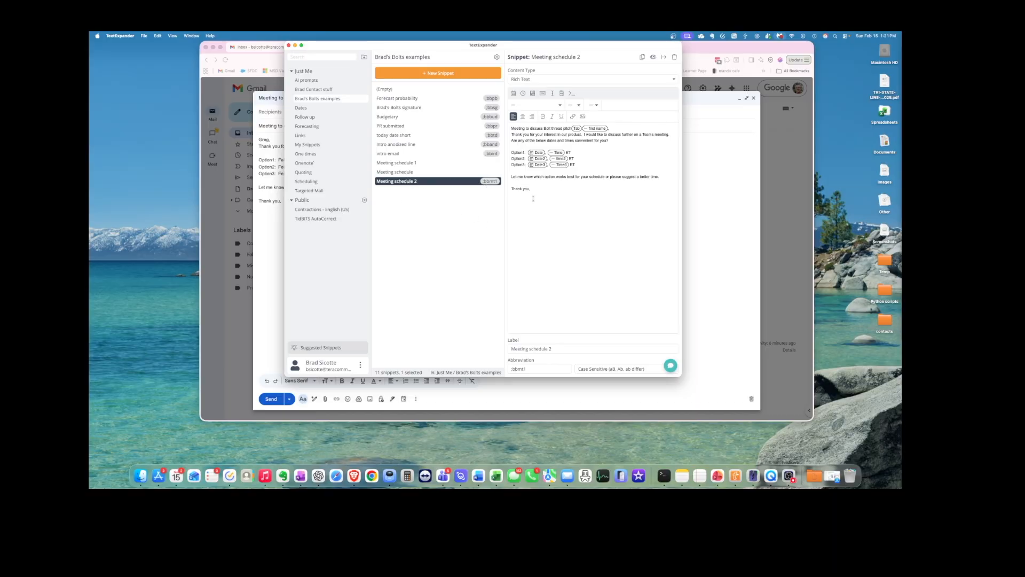
pyautogui.click(533, 190)
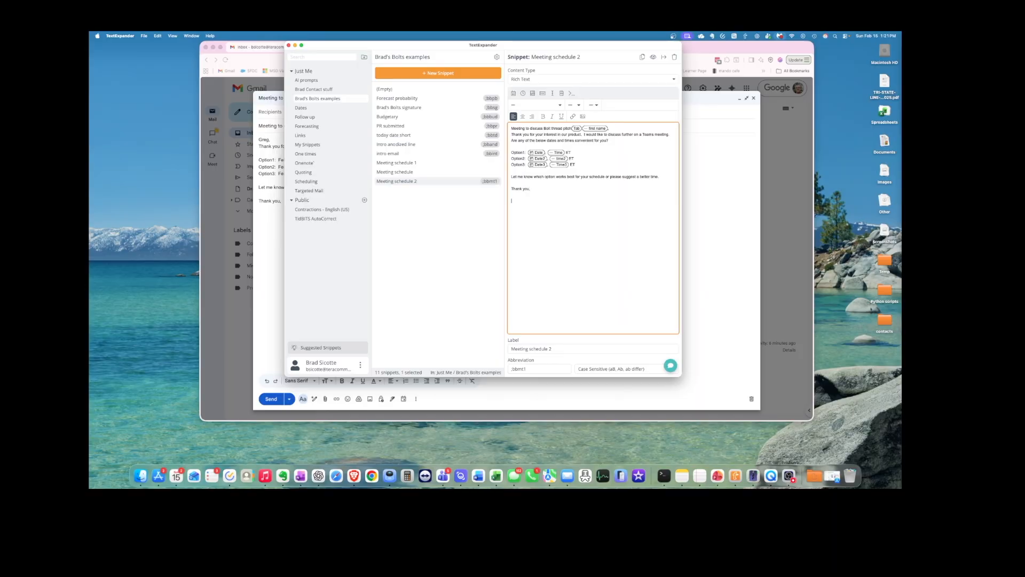
pyautogui.click(542, 94)
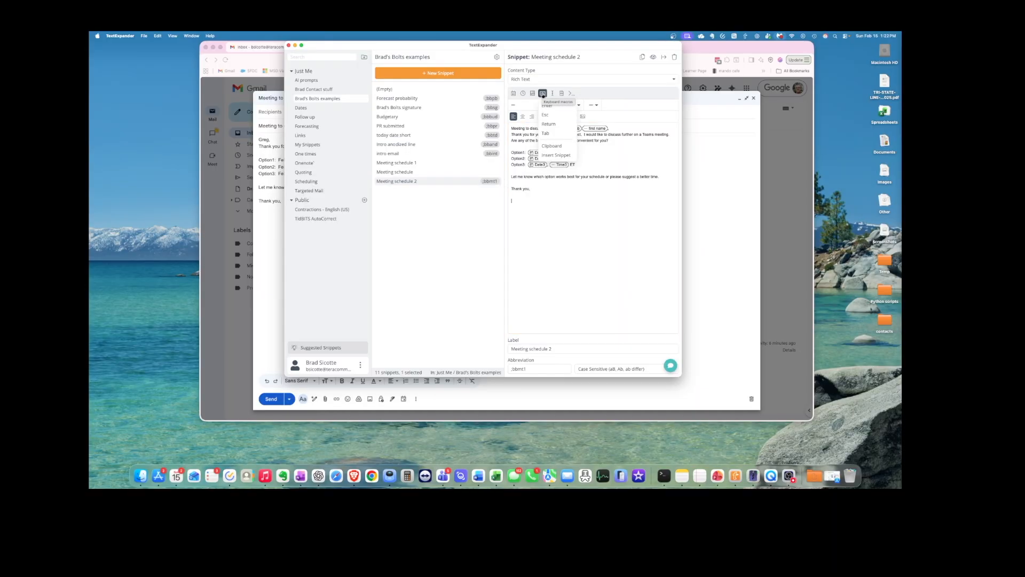
pyautogui.click(550, 155)
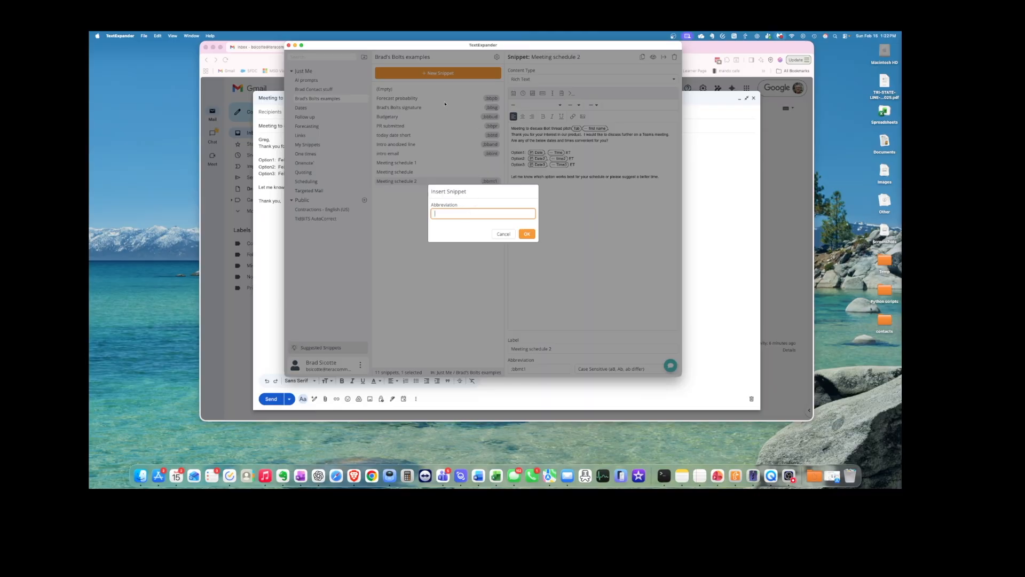
pyautogui.click(503, 233)
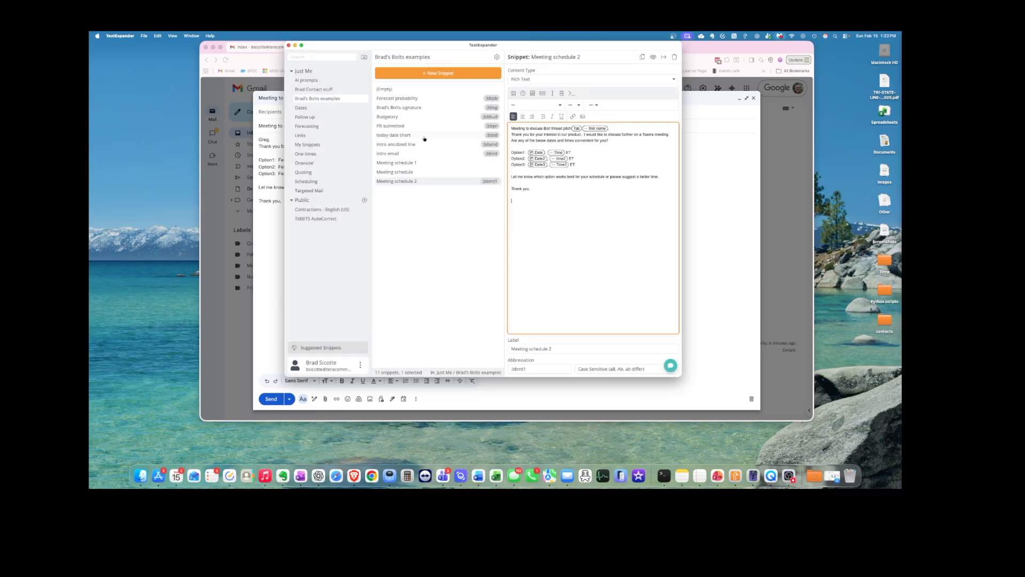
# Step: Look up the Brad's Bolts signature snippet's abbreviation and nest that snippet below the closing line of Meeting schedule 2
pyautogui.click(407, 109)
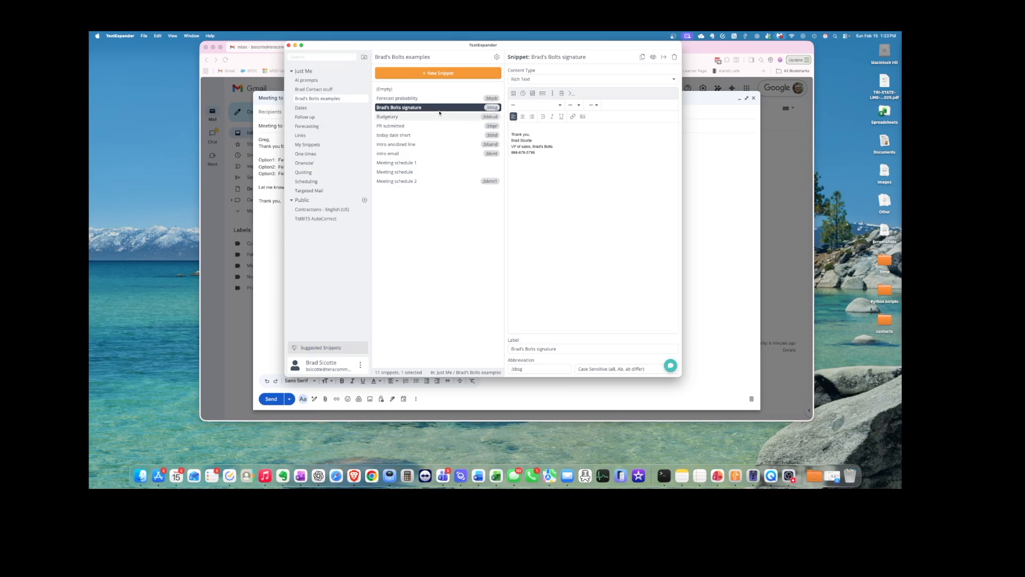
pyautogui.click(448, 181)
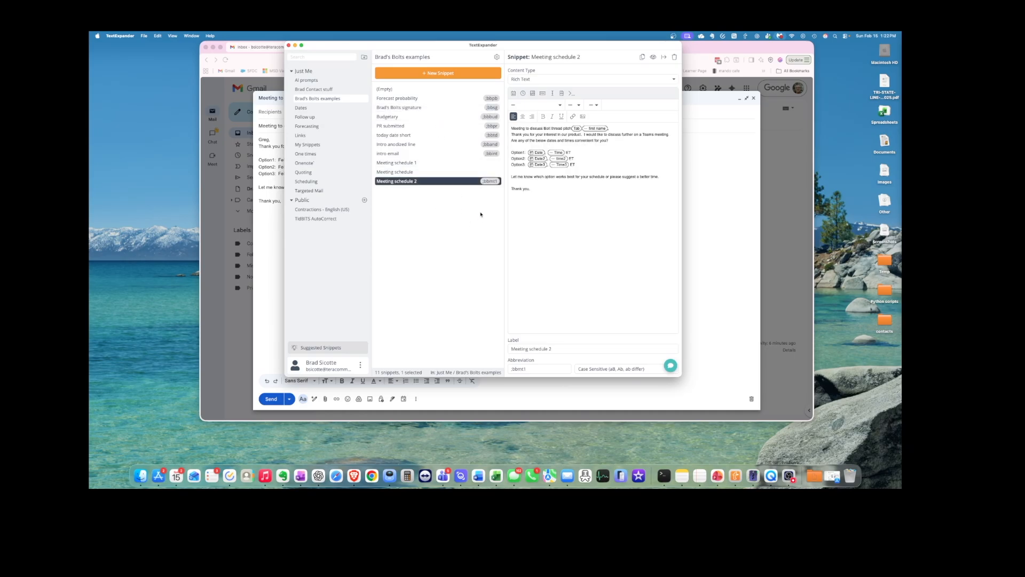
pyautogui.click(519, 198)
pyautogui.click(542, 93)
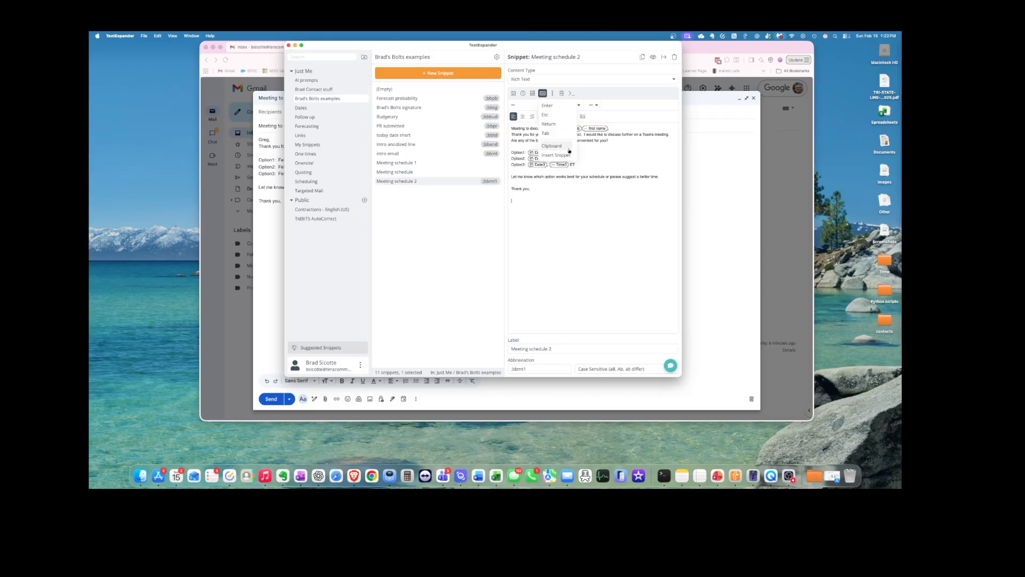
pyautogui.click(566, 155)
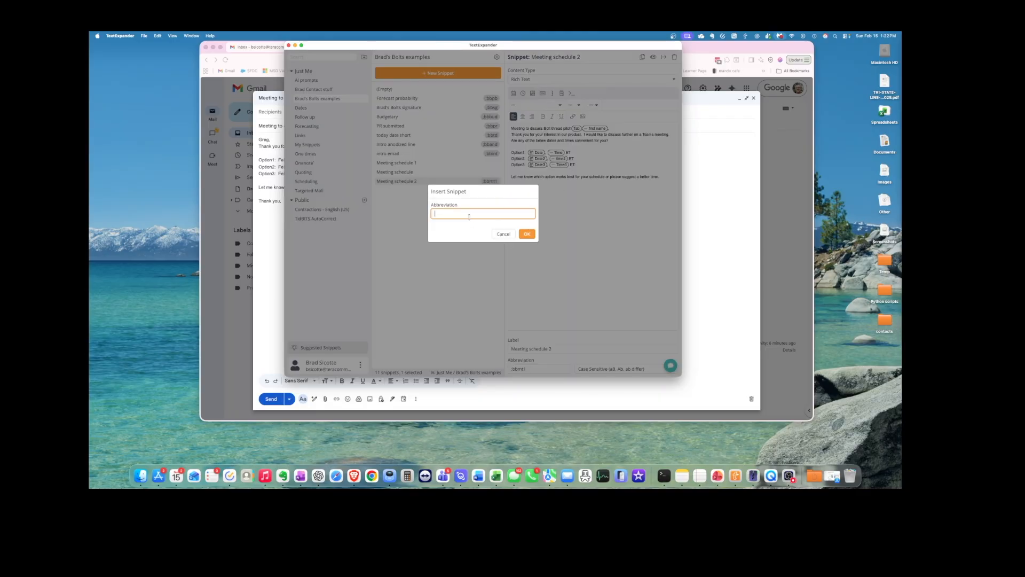
pyautogui.write(':bb')
pyautogui.click(527, 234)
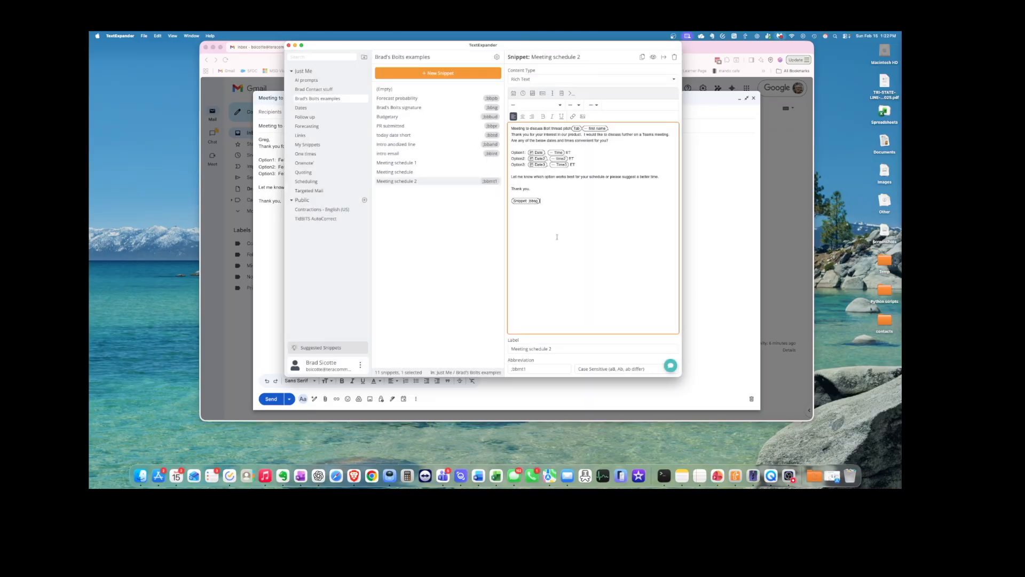
# Step: Switch to the Gmail draft, clear its body and subject, and expand the ;bbmt1 snippet in the subject line
pyautogui.click(268, 292)
pyautogui.moveTo(317, 205); pyautogui.dragTo(226, 141)
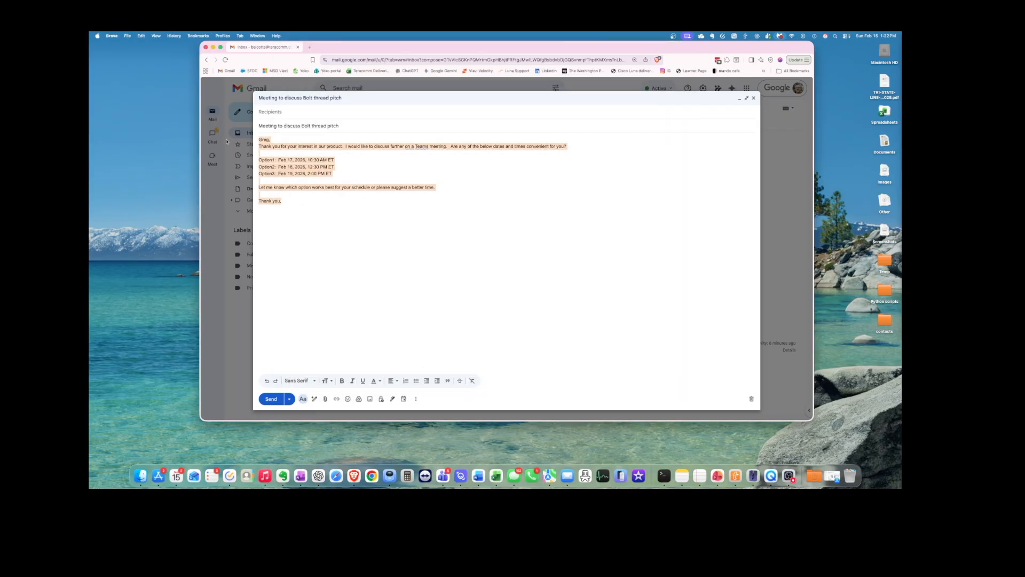
pyautogui.press('BackSpace')
pyautogui.tripleClick(352, 125)
pyautogui.press('BackSpace')
pyautogui.write('2')
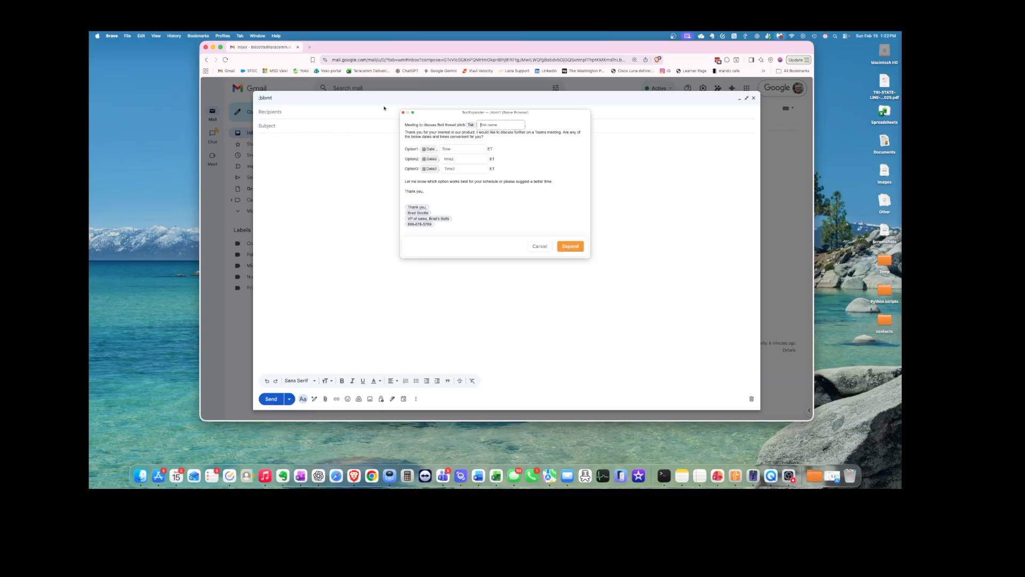
# Step: Fill in the recipient's first name, pick February 16, 18 and 19, 2026 as option dates, and expand the snippet without times
pyautogui.write('G')
pyautogui.click(429, 149)
pyautogui.click(465, 198)
pyautogui.click(430, 159)
pyautogui.click(494, 199)
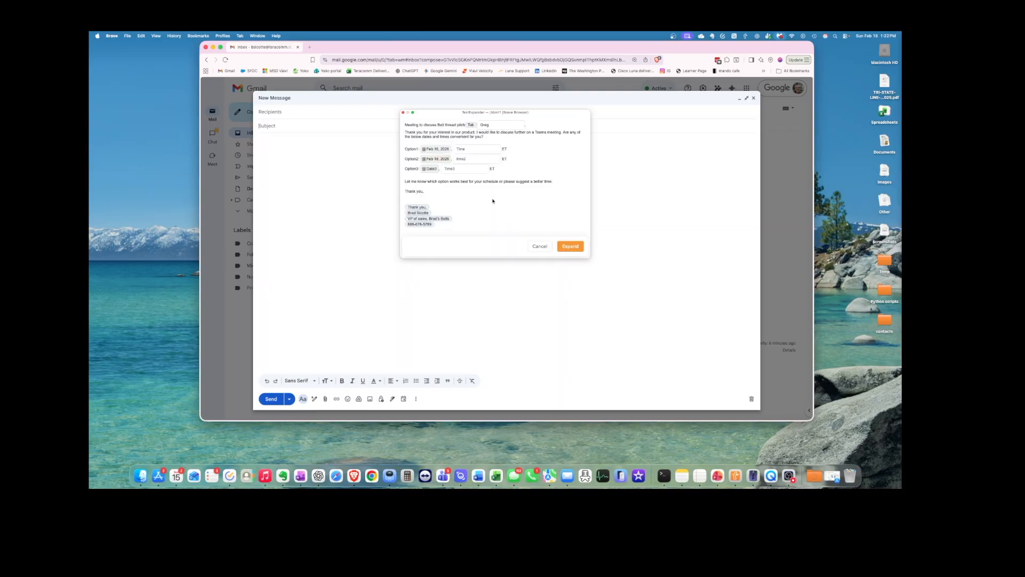
pyautogui.click(429, 169)
pyautogui.click(511, 199)
pyautogui.click(570, 247)
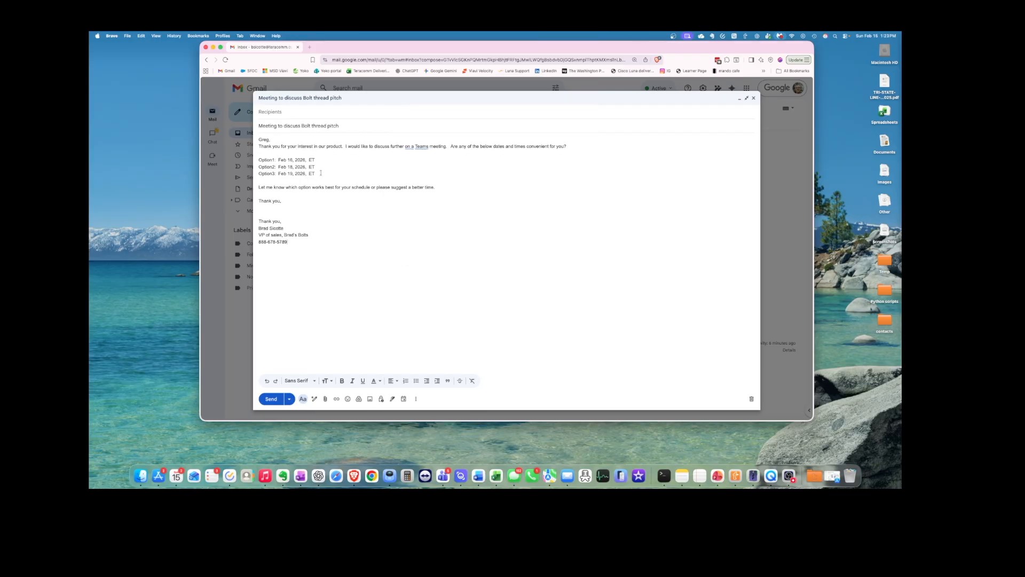
# Step: Delete the ET time zone from the end of the Option3 line in the email body
pyautogui.click(320, 173)
pyautogui.press('BackSpace')
pyautogui.press('BackSpace')
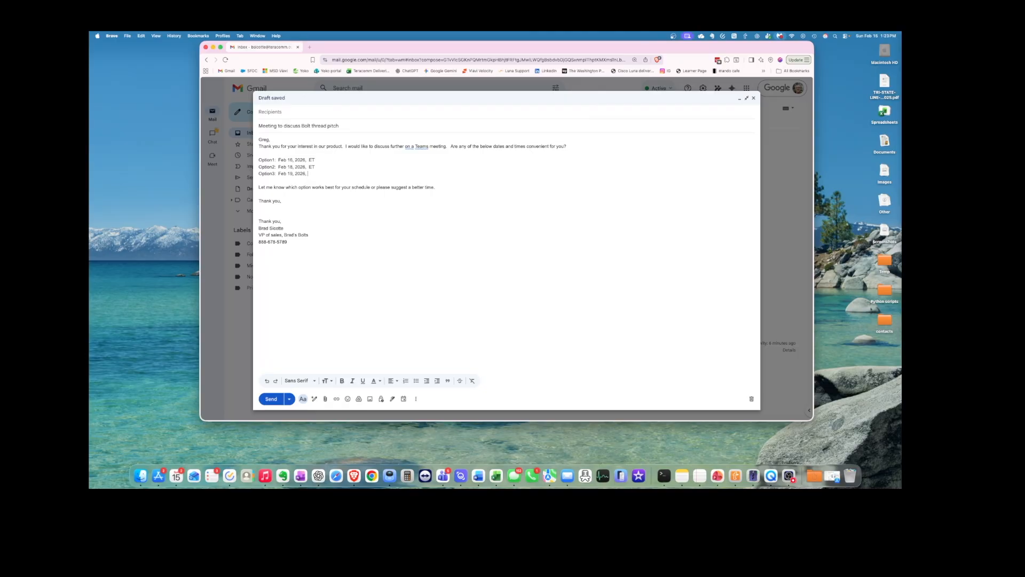